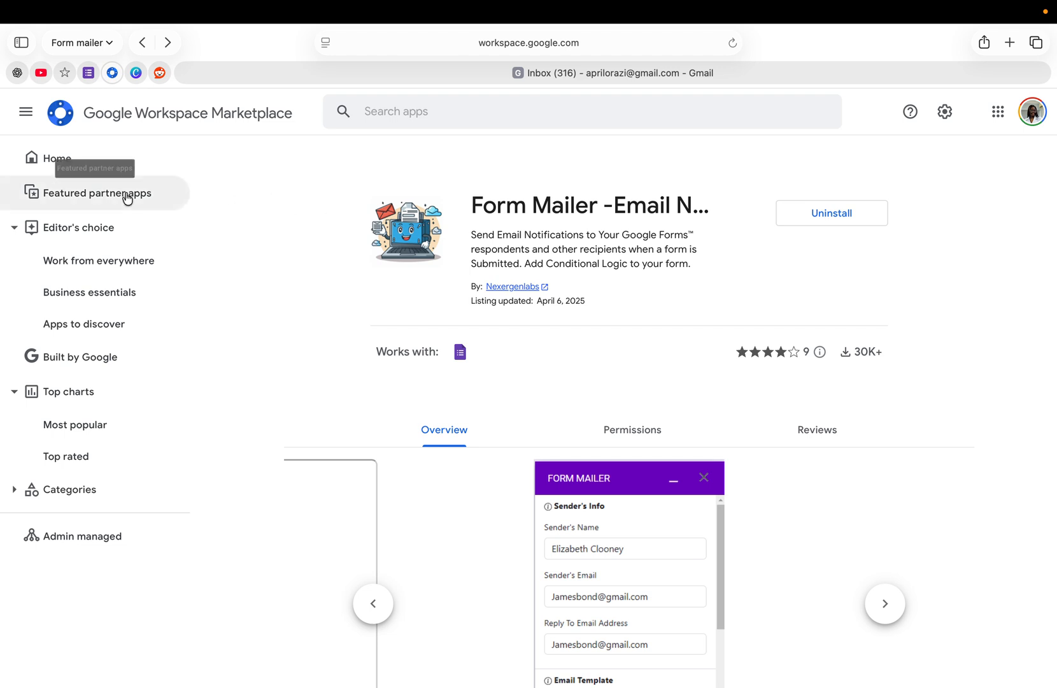
Step: Open the Accounting Agency form and look over its Email, Full Name, Request type and Request details questions
{"action": "left_click", "coordinate": [89, 74]}
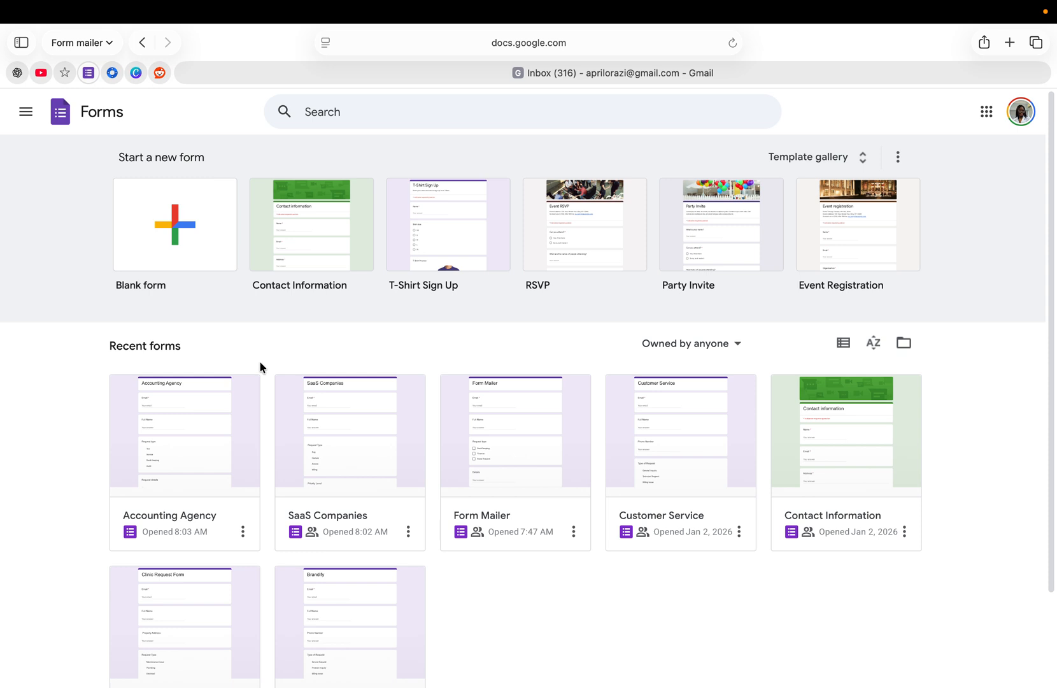
{"action": "left_click", "coordinate": [177, 435]}
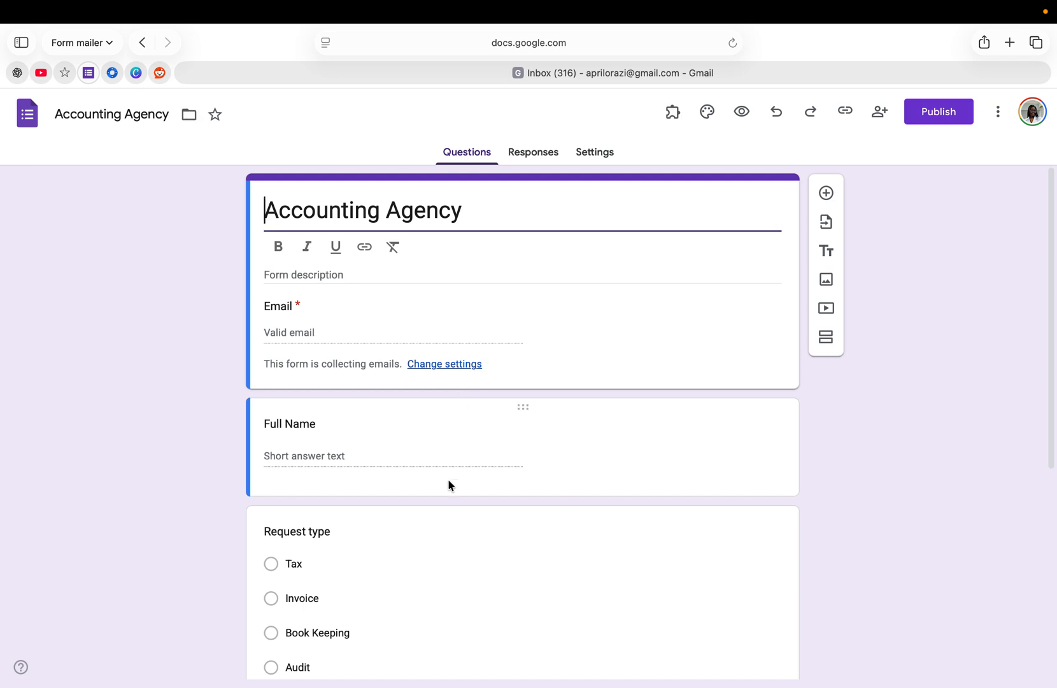
{"action": "scroll", "coordinate": [449, 485], "scroll_direction": "down", "scroll_amount": 5}
{"action": "scroll", "coordinate": [448, 486], "scroll_direction": "up", "scroll_amount": 3}
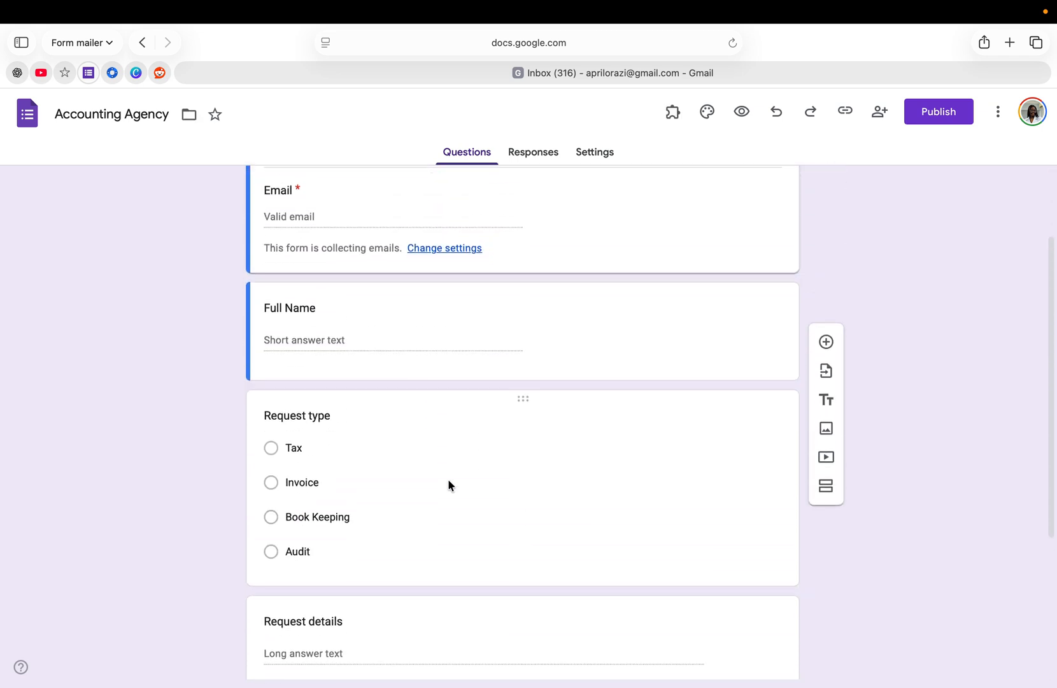
{"action": "scroll", "coordinate": [447, 485], "scroll_direction": "up", "scroll_amount": 3}
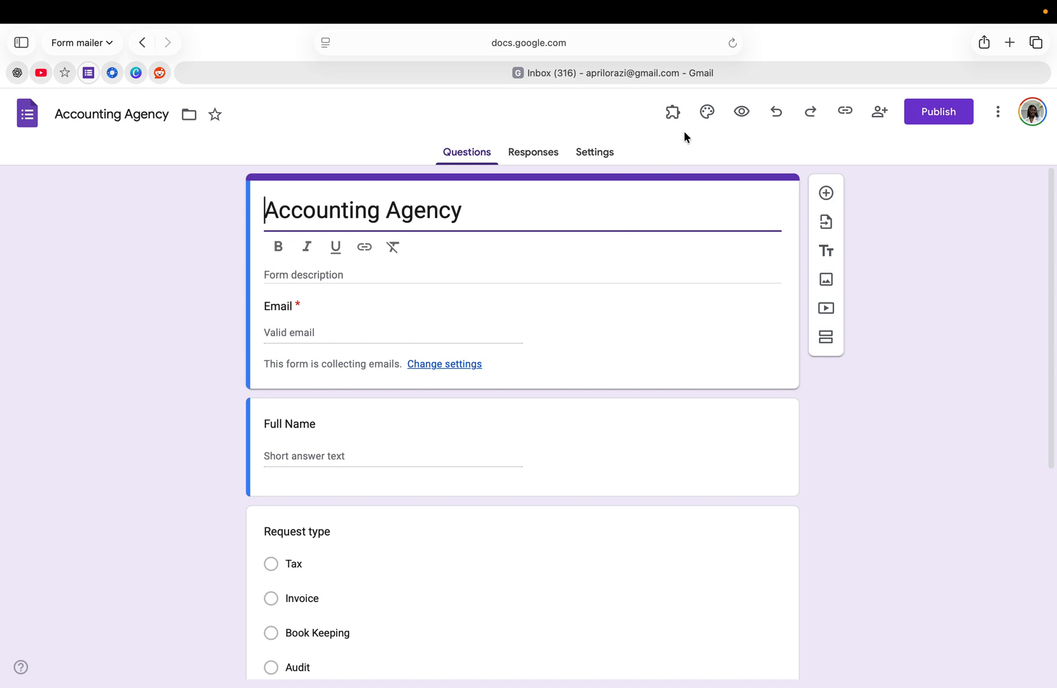
{"action": "left_click", "coordinate": [672, 112]}
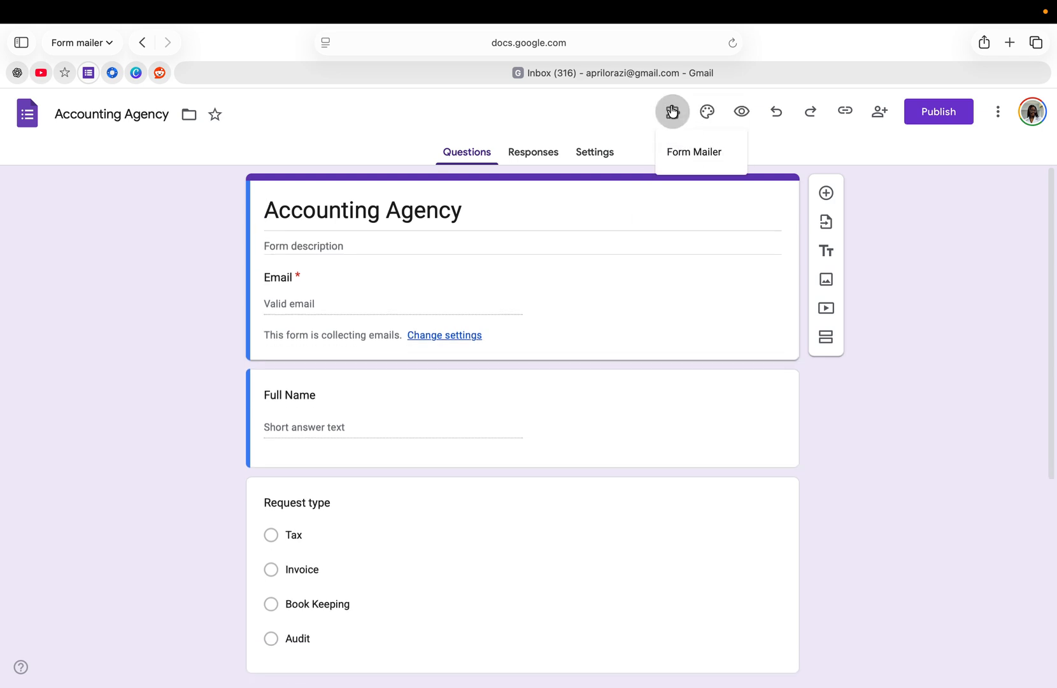
{"action": "left_click", "coordinate": [689, 167]}
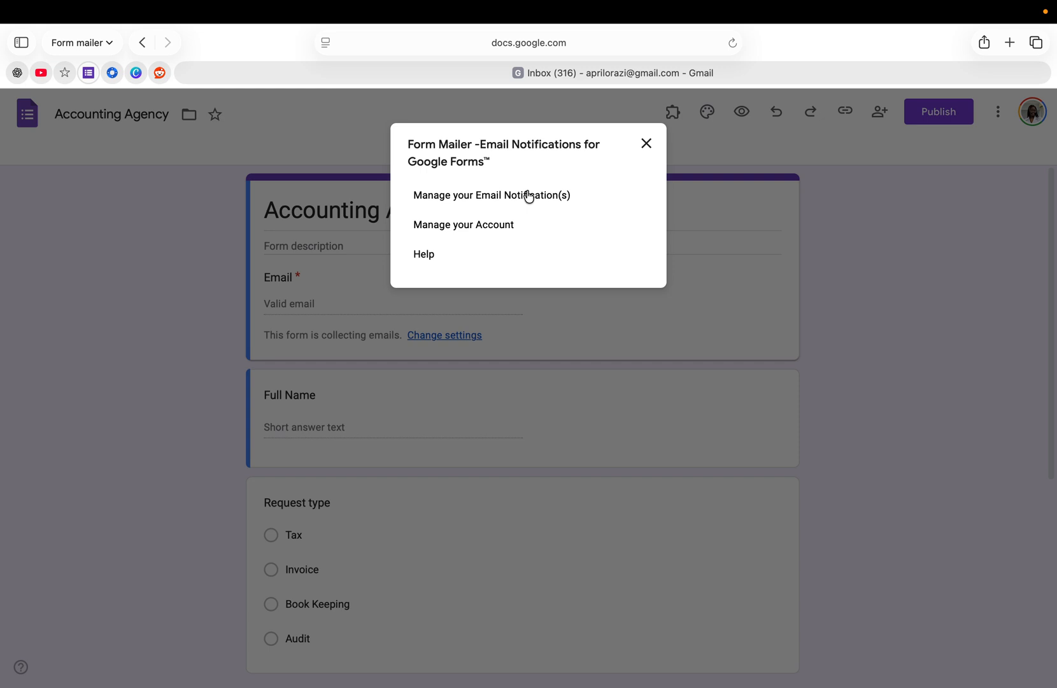
{"action": "left_click", "coordinate": [529, 196]}
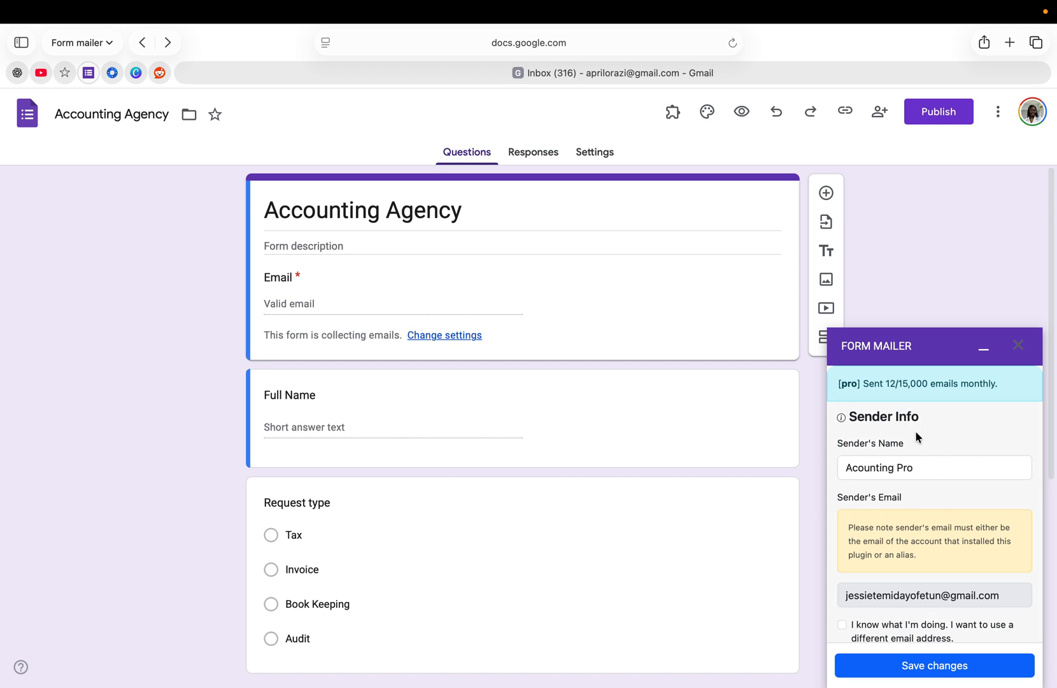
{"action": "scroll", "coordinate": [853, 512], "scroll_direction": "down", "scroll_amount": 3}
{"action": "scroll", "coordinate": [853, 513], "scroll_direction": "down", "scroll_amount": 2}
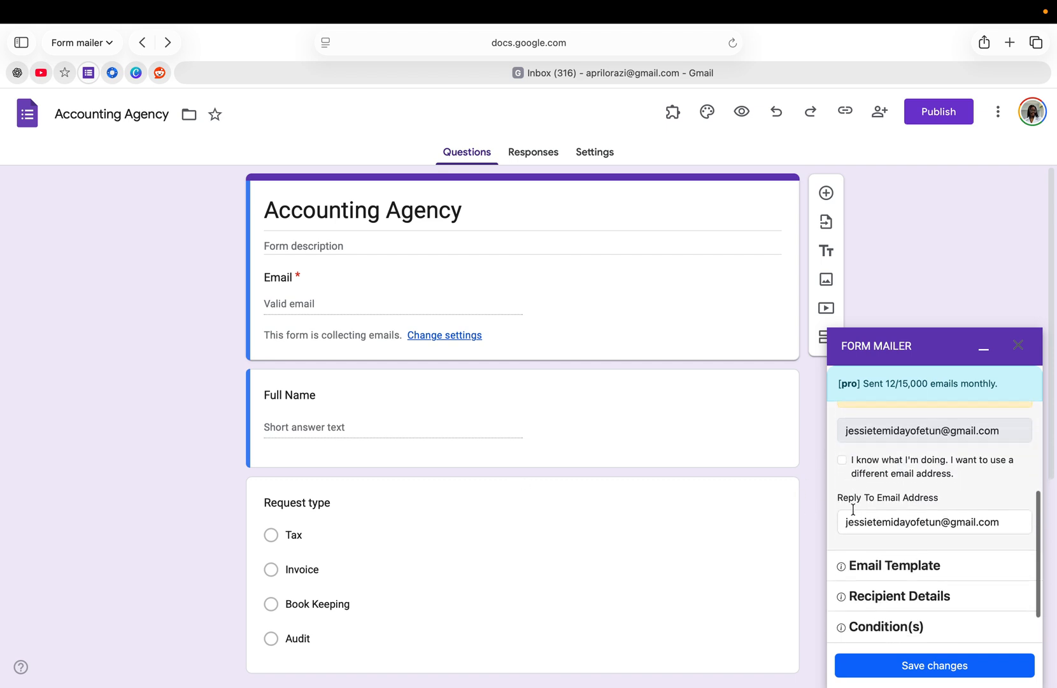
{"action": "left_click", "coordinate": [886, 556]}
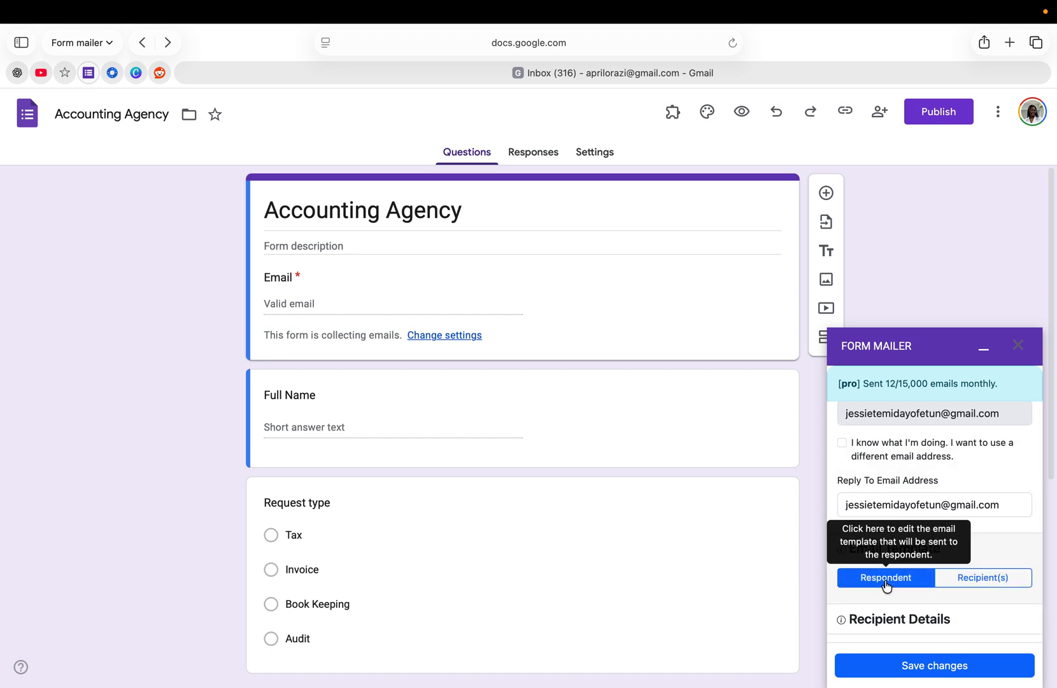
Step: In the respondent email, replace the {{Request type}} placeholder after 'Request Type:' with the inserted field, then save
{"action": "left_click", "coordinate": [887, 581]}
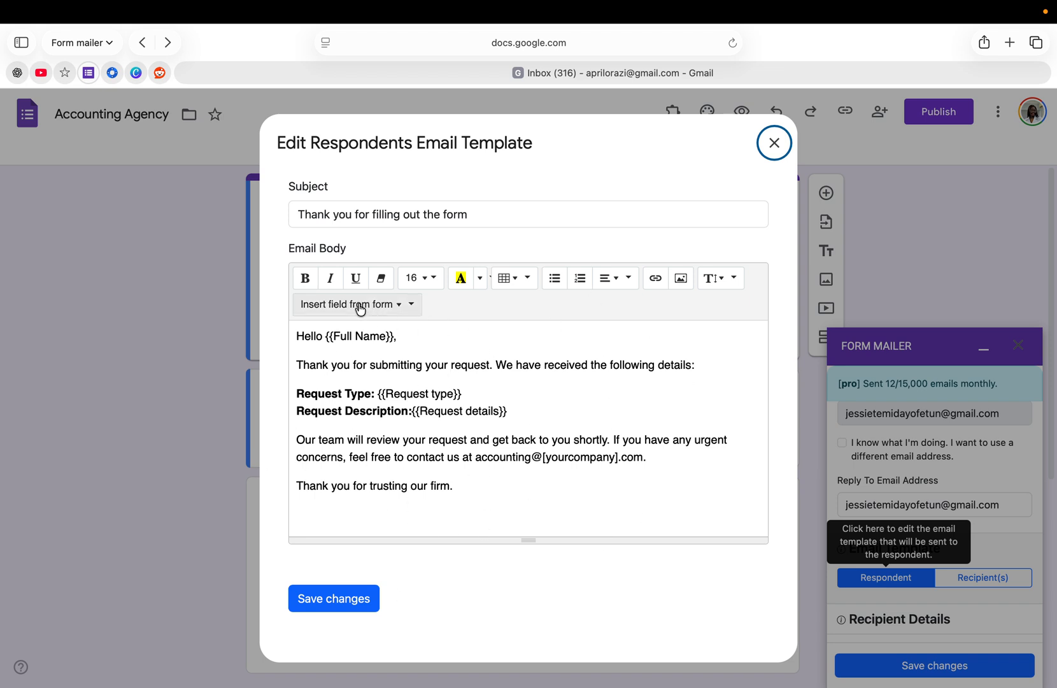
{"action": "left_click", "coordinate": [459, 396]}
{"action": "key", "text": "BackSpace"}
{"action": "key", "text": "BackSpace"}
{"action": "key", "text": "BackSpace"}
{"action": "key", "text": "BackSpace"}
{"action": "key", "text": "BackSpace"}
{"action": "key", "text": "BackSpace"}
{"action": "key", "text": "BackSpace"}
{"action": "key", "text": "BackSpace"}
{"action": "key", "text": "BackSpace"}
{"action": "key", "text": "BackSpace"}
{"action": "key", "text": "BackSpace"}
{"action": "key", "text": "BackSpace"}
{"action": "key", "text": "BackSpace"}
{"action": "key", "text": "BackSpace"}
{"action": "key", "text": "BackSpace"}
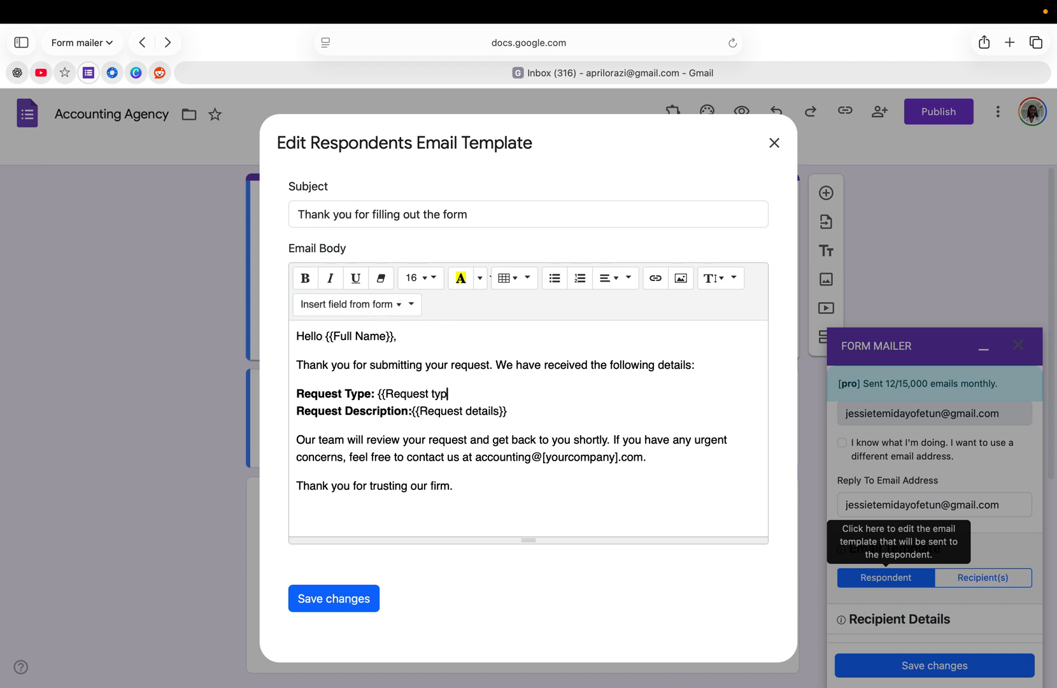
{"action": "key", "text": "BackSpace"}
{"action": "key", "text": "BackSpace"}
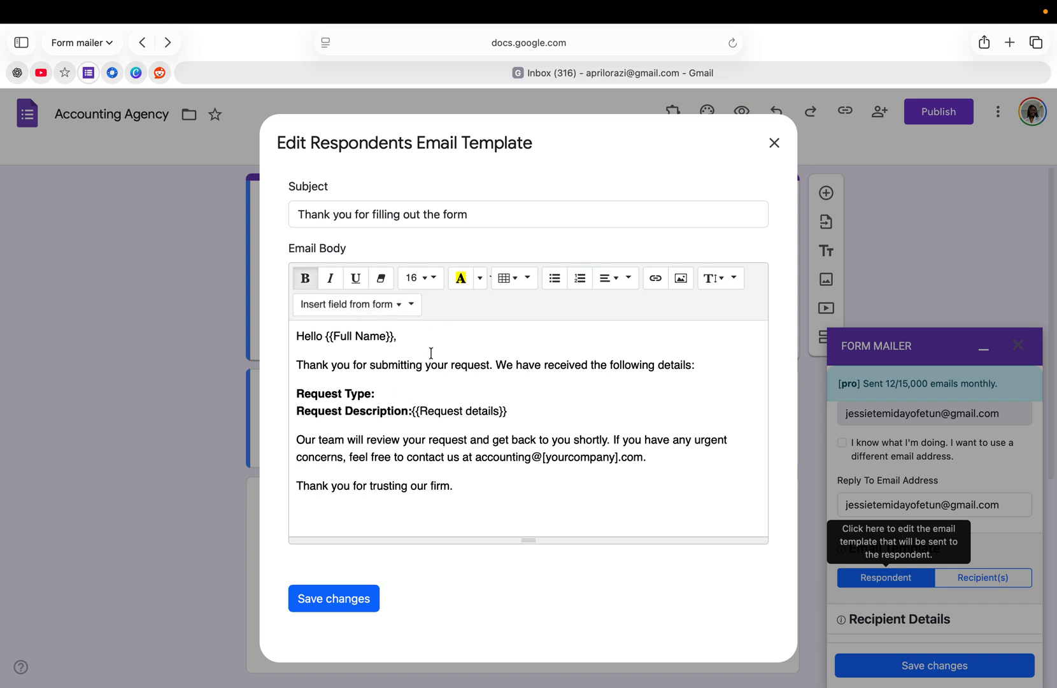
{"action": "left_click", "coordinate": [378, 306]}
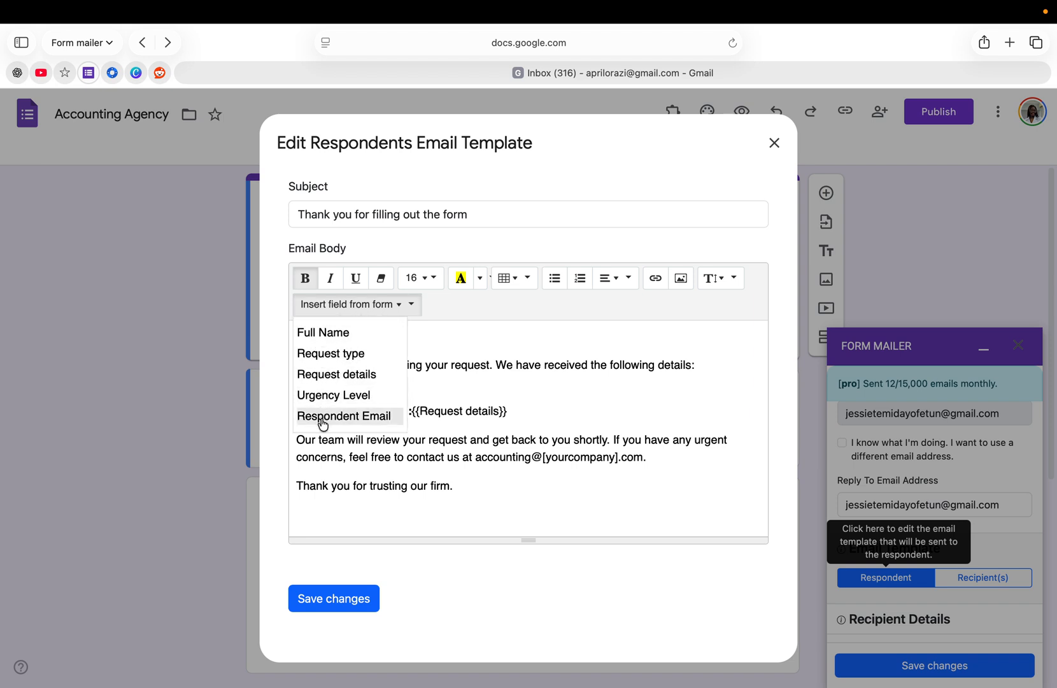
{"action": "left_click", "coordinate": [340, 354]}
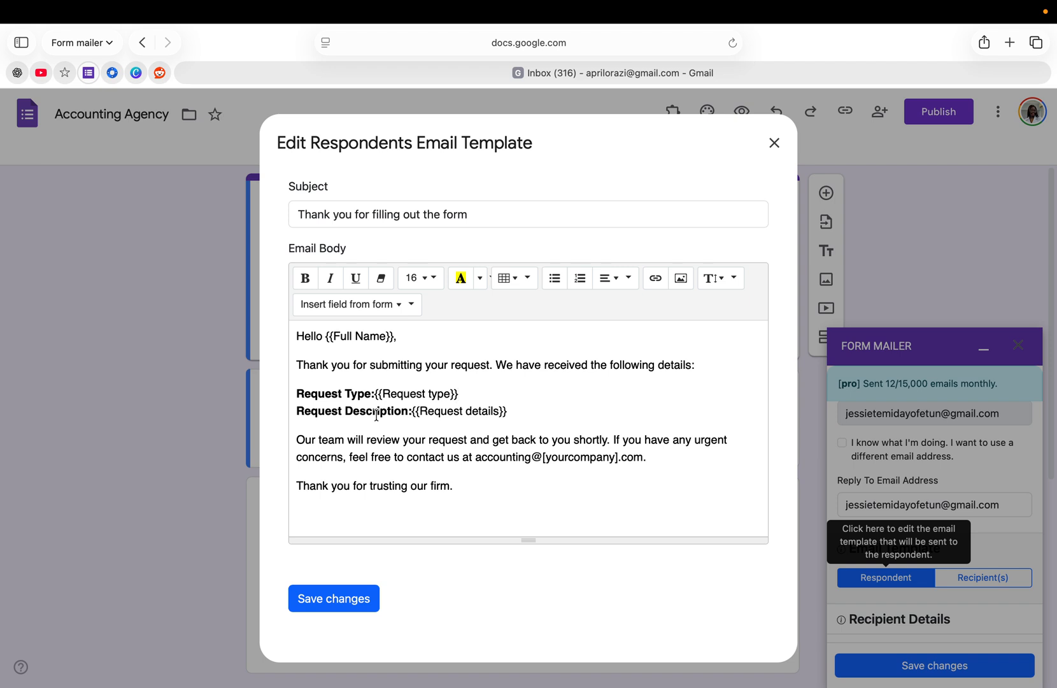
{"action": "left_click", "coordinate": [331, 605]}
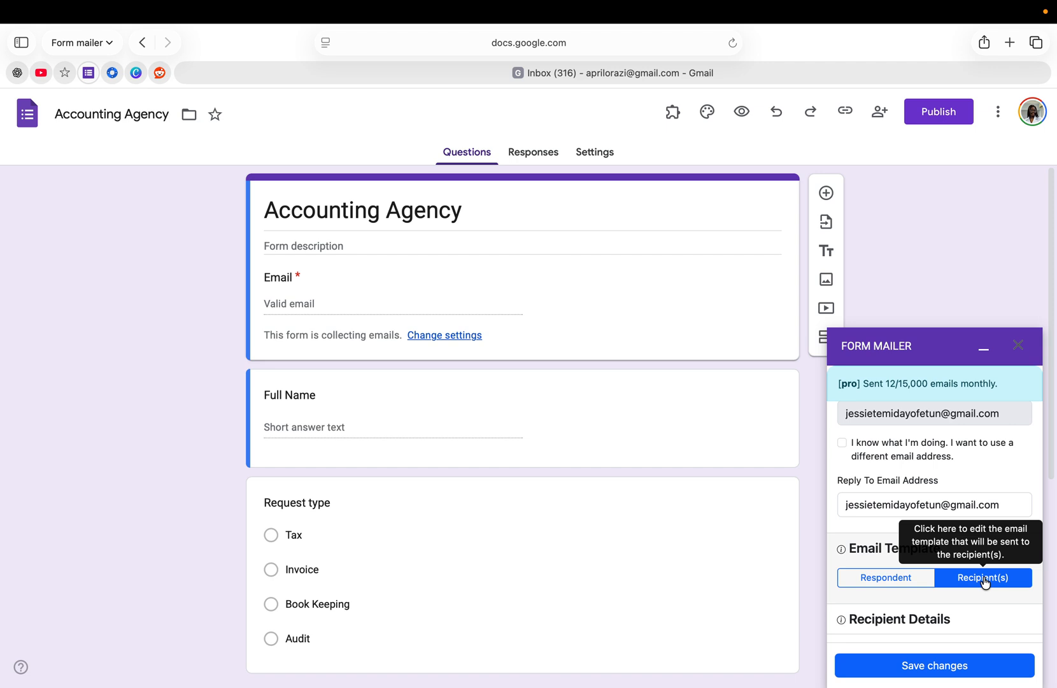
Step: Review the Recipient(s) template 'New Client Request Submitted' with its client detail placeholders and save it
{"action": "left_click", "coordinate": [985, 579]}
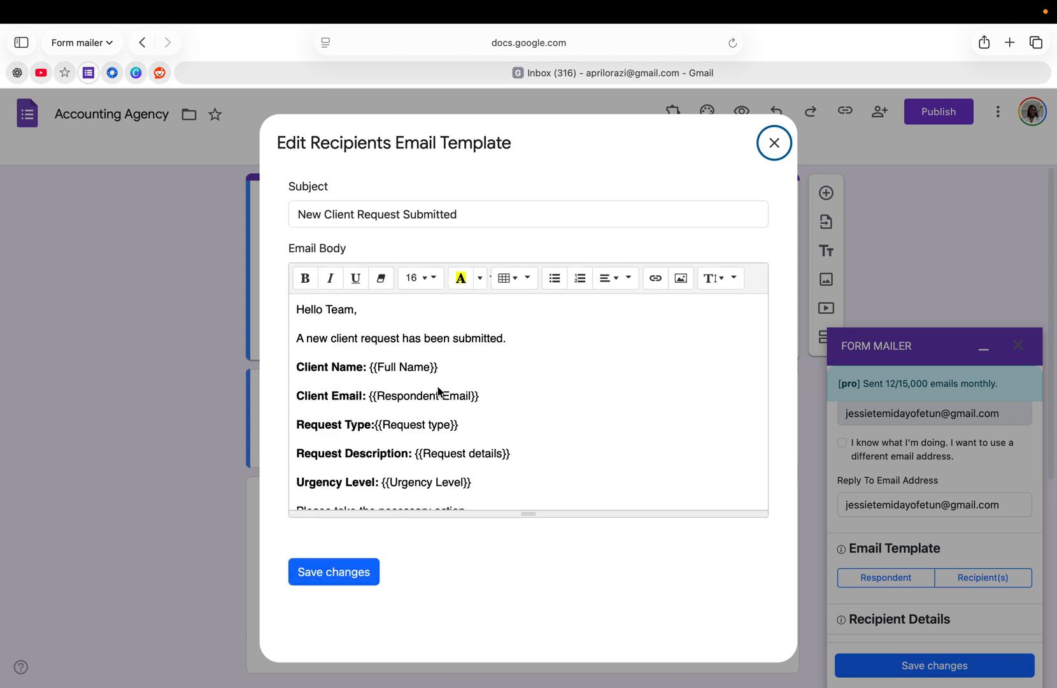
{"action": "scroll", "coordinate": [438, 387], "scroll_direction": "down", "scroll_amount": 2}
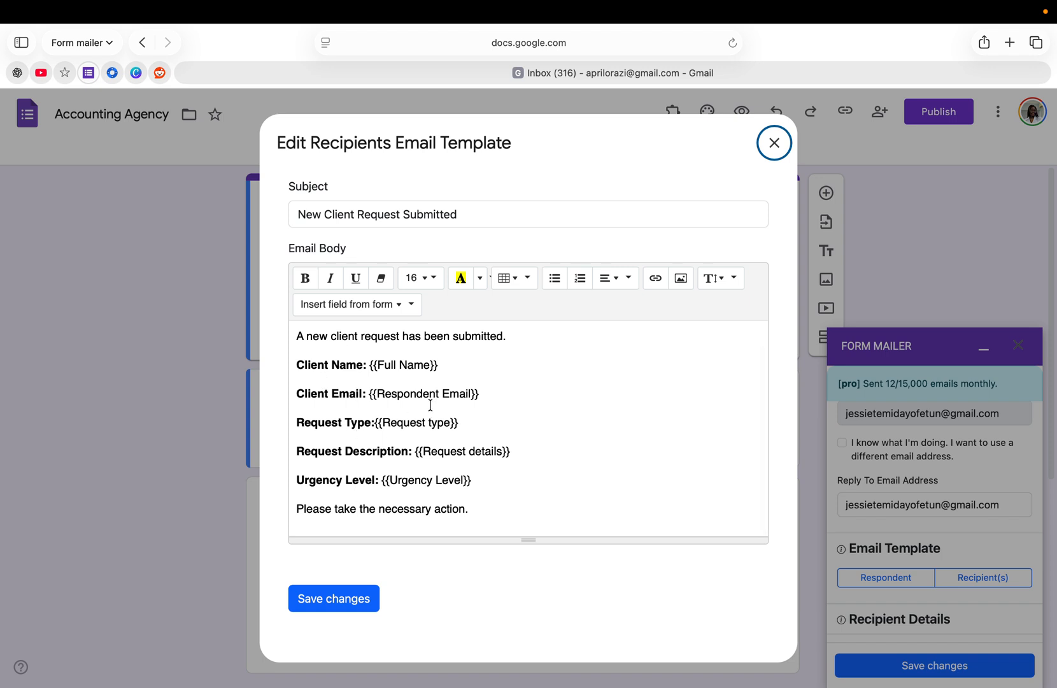
{"action": "left_click", "coordinate": [339, 604]}
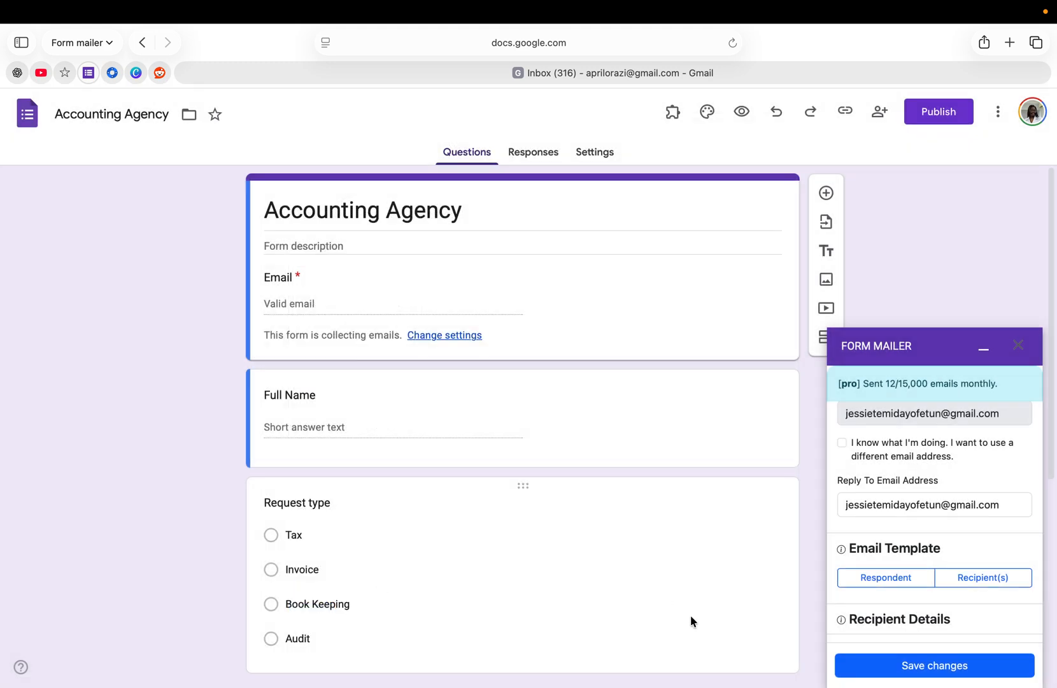
Step: Add three team email addresses under Form Mailer's Recipient Details and save the settings
{"action": "scroll", "coordinate": [923, 592], "scroll_direction": "down", "scroll_amount": 2}
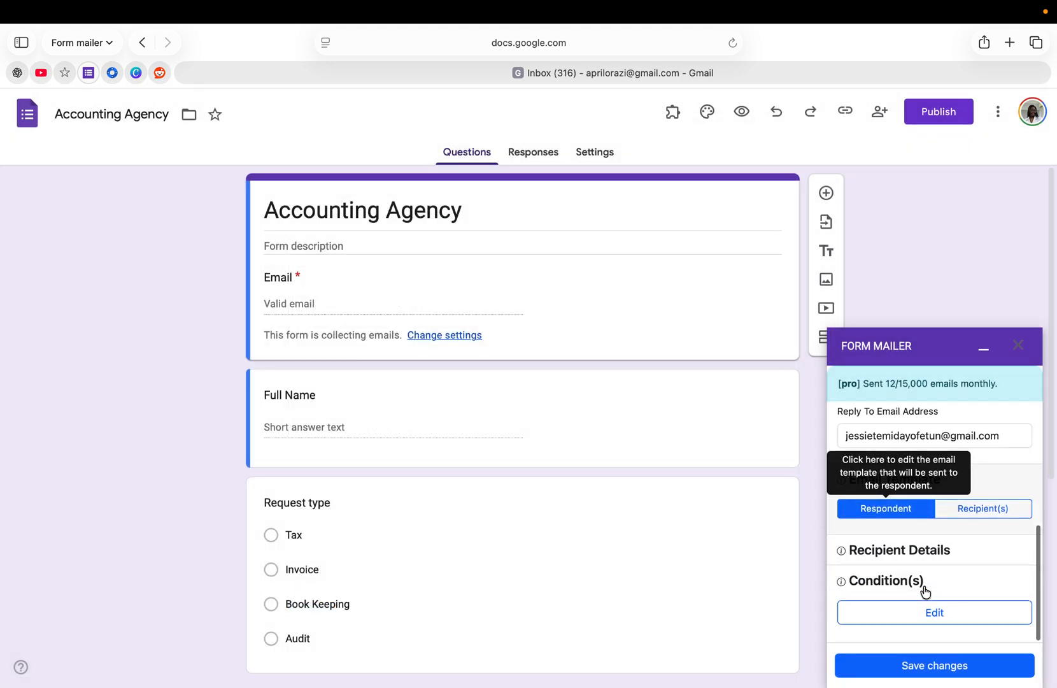
{"action": "left_click", "coordinate": [885, 549]}
{"action": "scroll", "coordinate": [897, 595], "scroll_direction": "down", "scroll_amount": 2}
{"action": "scroll", "coordinate": [899, 602], "scroll_direction": "down", "scroll_amount": 1}
{"action": "left_click", "coordinate": [859, 542]}
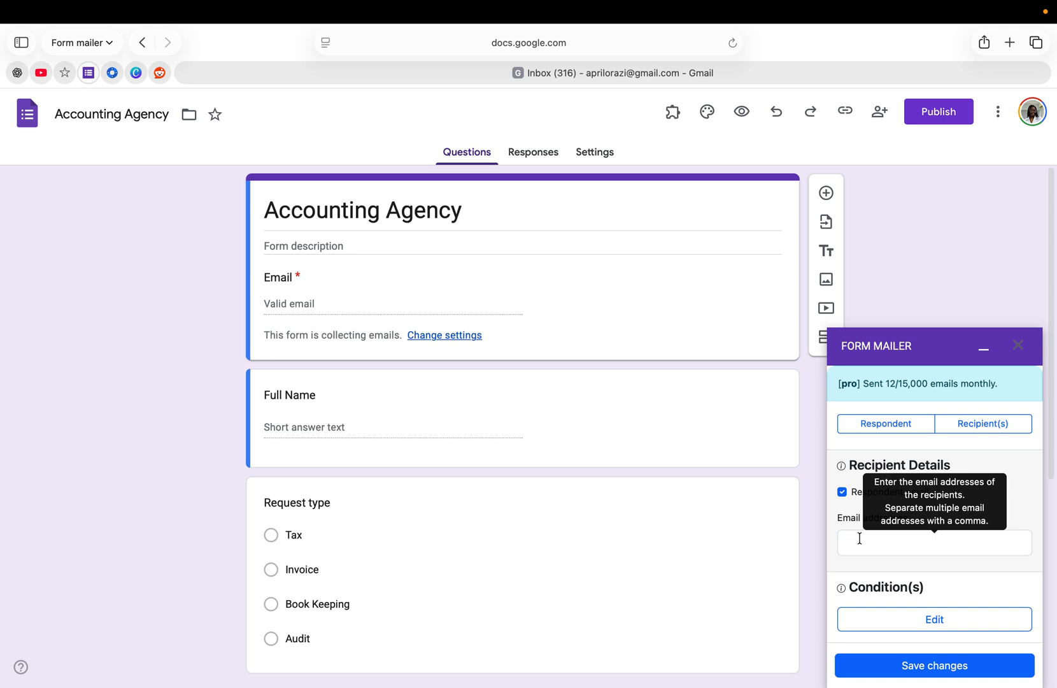
{"action": "key", "text": "Return"}
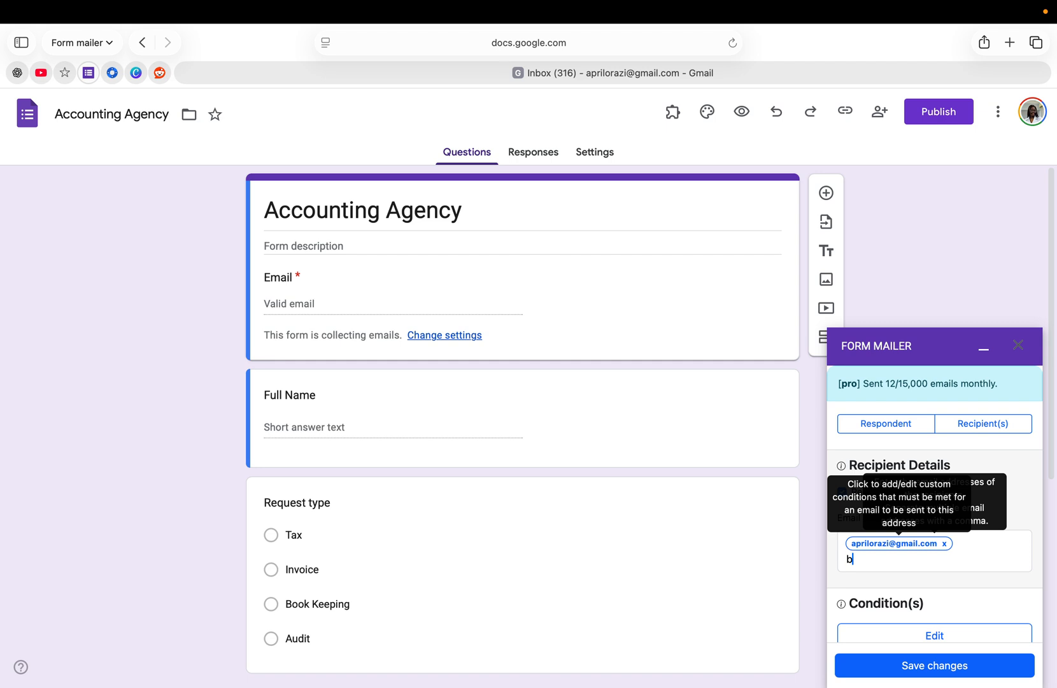
{"action": "key", "text": "Return"}
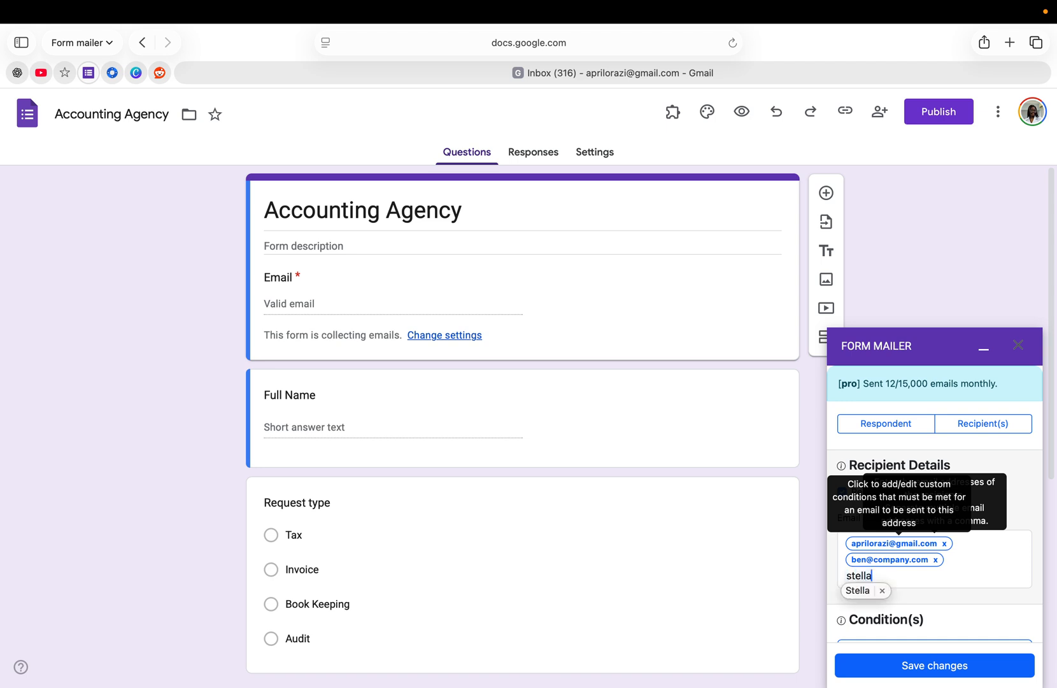
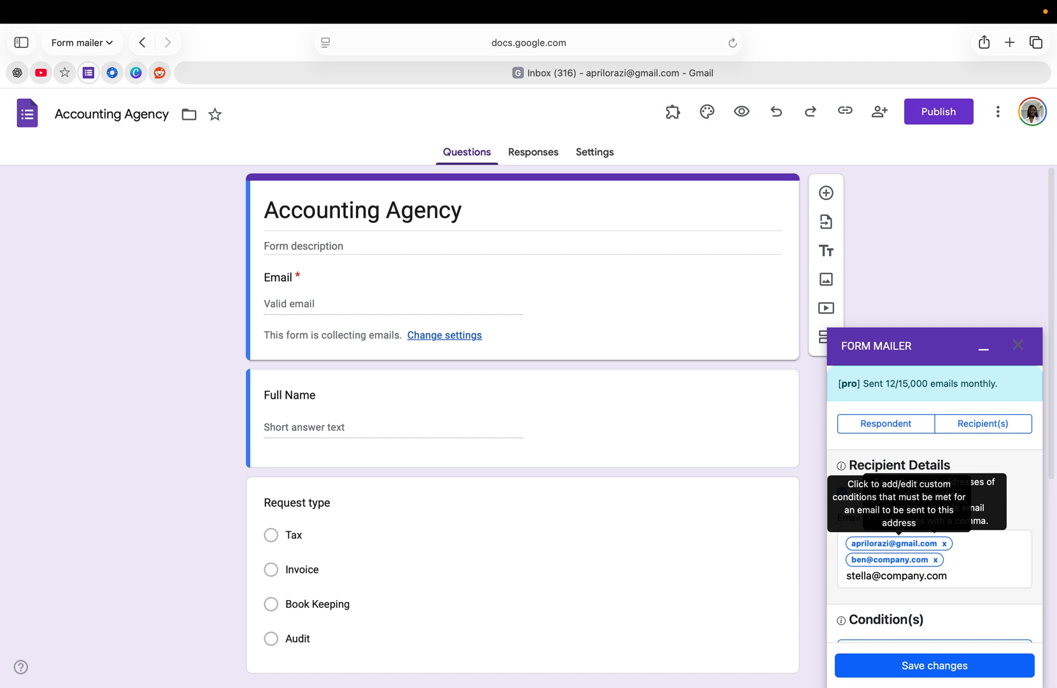
{"action": "key", "text": "Return"}
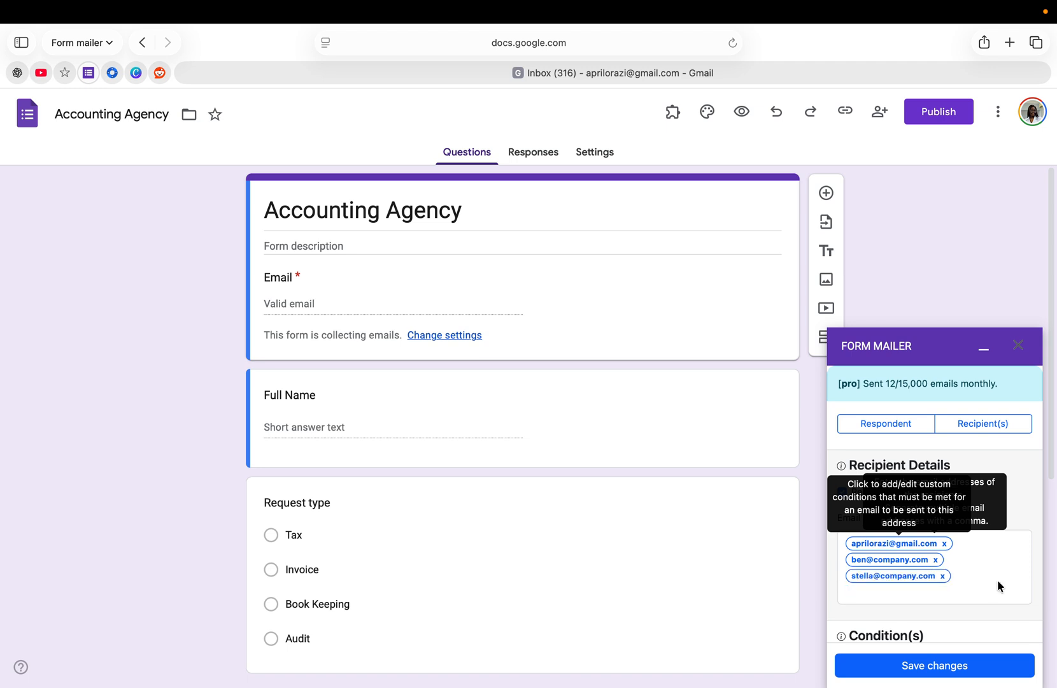
{"action": "left_click", "coordinate": [938, 671]}
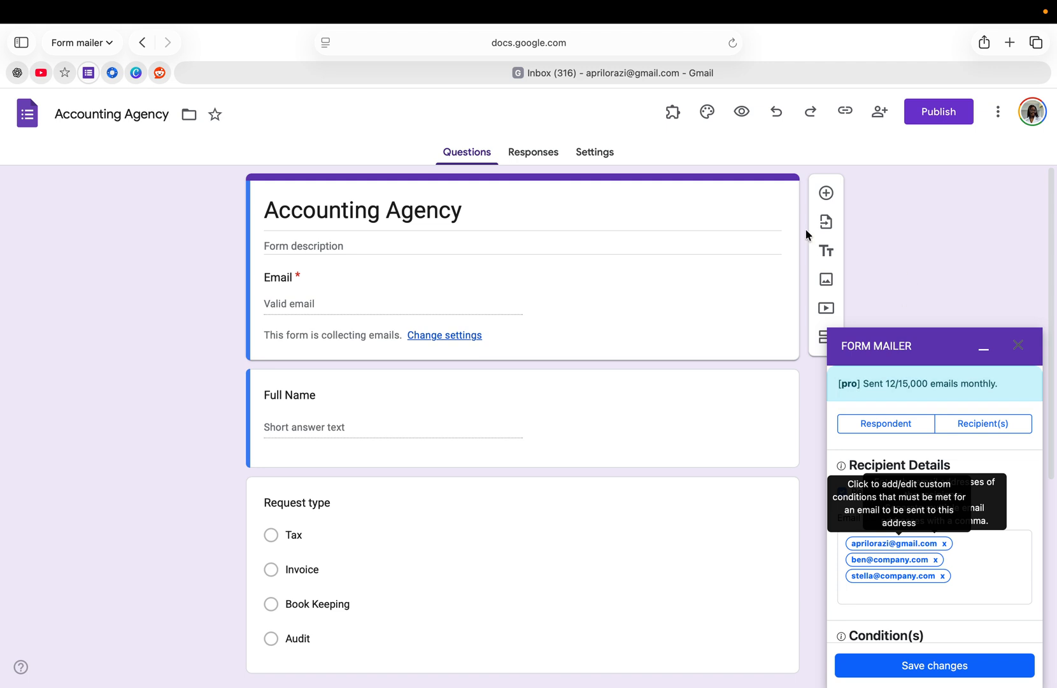
Step: Publish the form to anyone with the link, copy its responder link, and open a new tab
{"action": "left_click", "coordinate": [844, 112]}
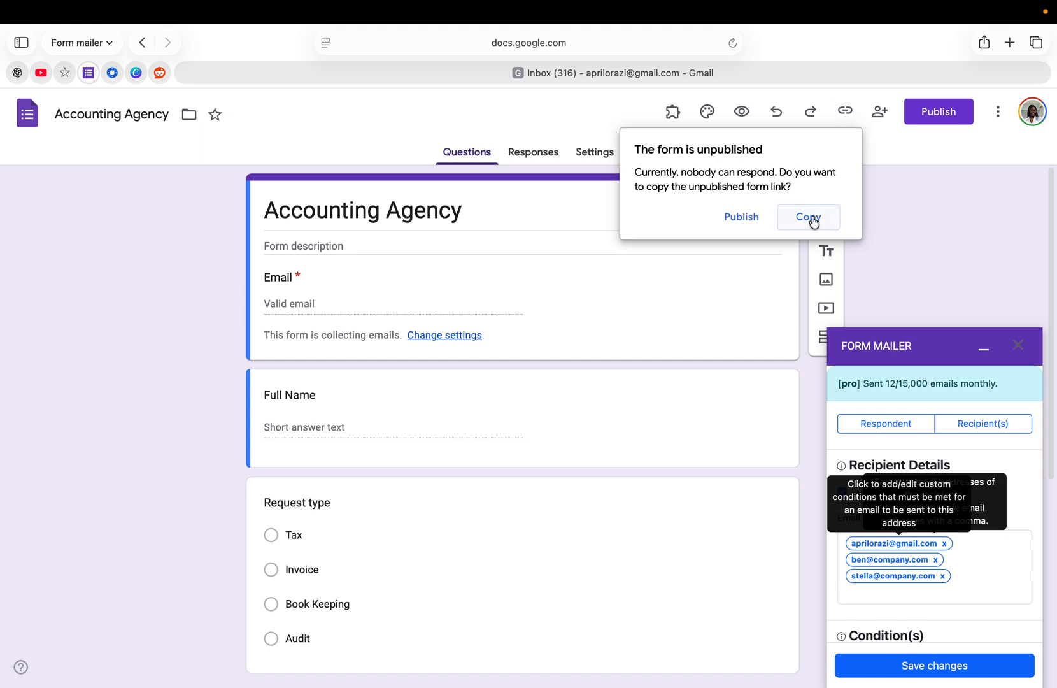
{"action": "left_click", "coordinate": [743, 216]}
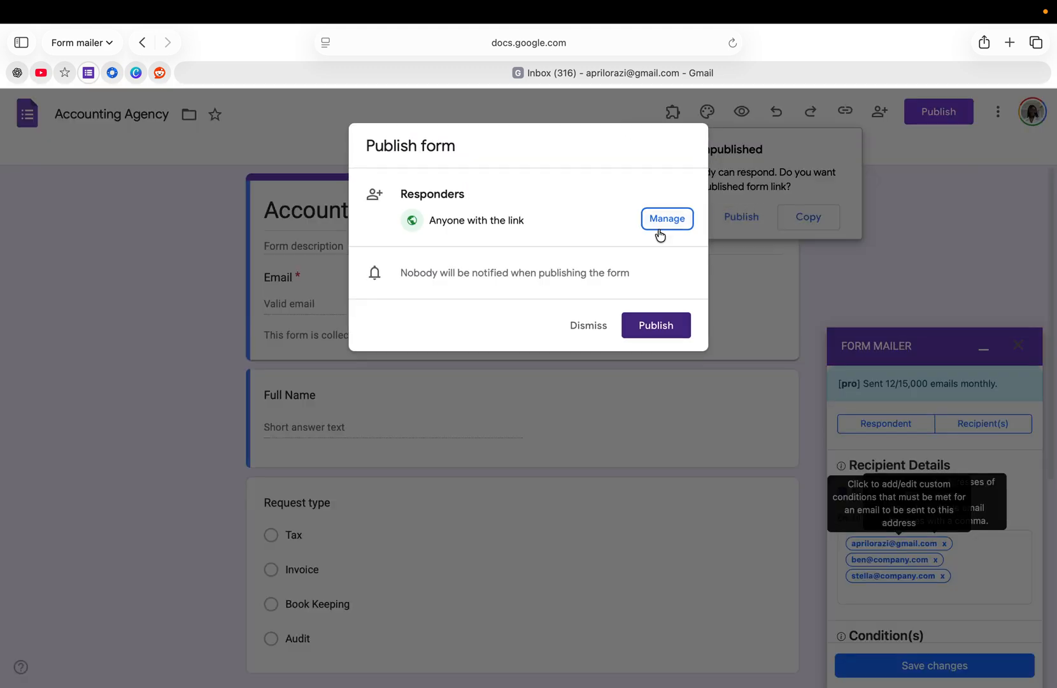
{"action": "left_click", "coordinate": [656, 325]}
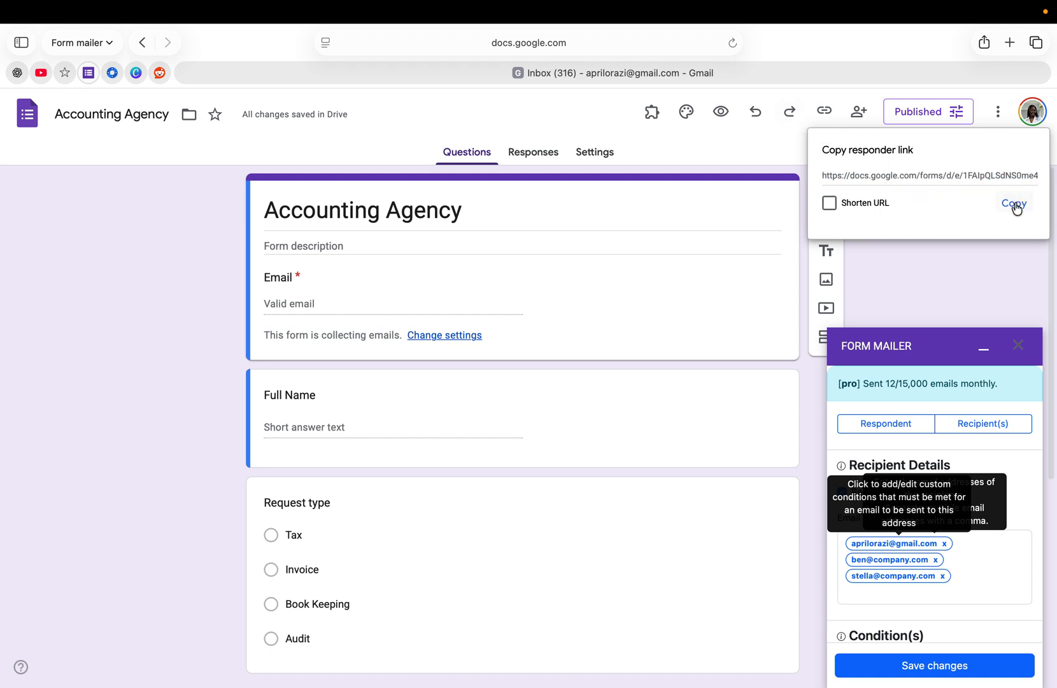
{"action": "left_click", "coordinate": [1016, 203]}
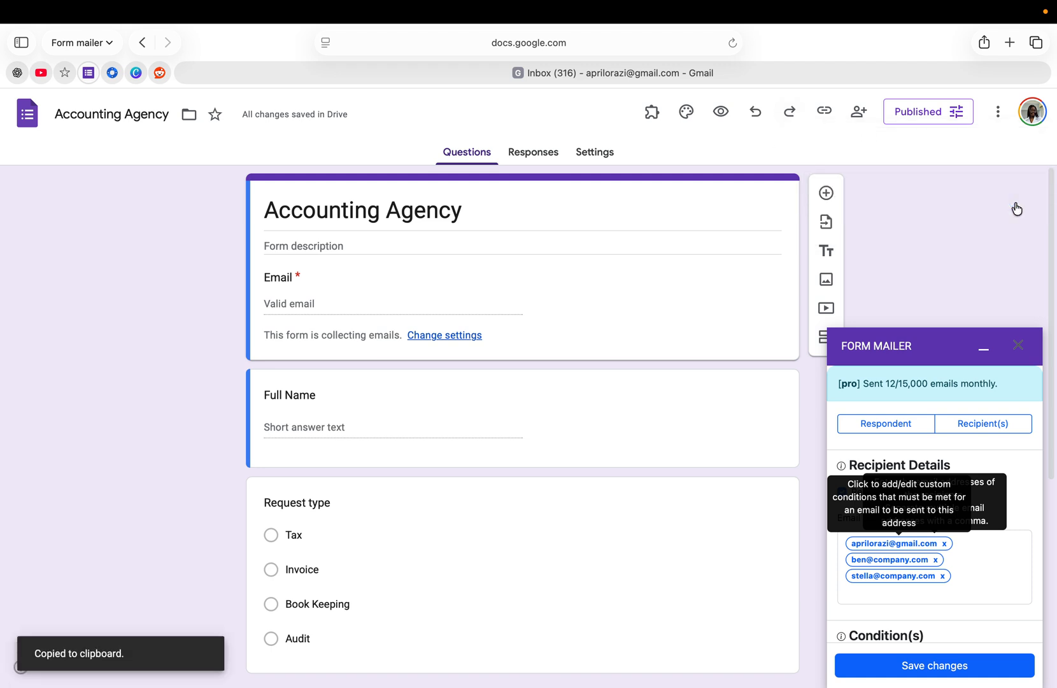
{"action": "left_click", "coordinate": [1009, 42]}
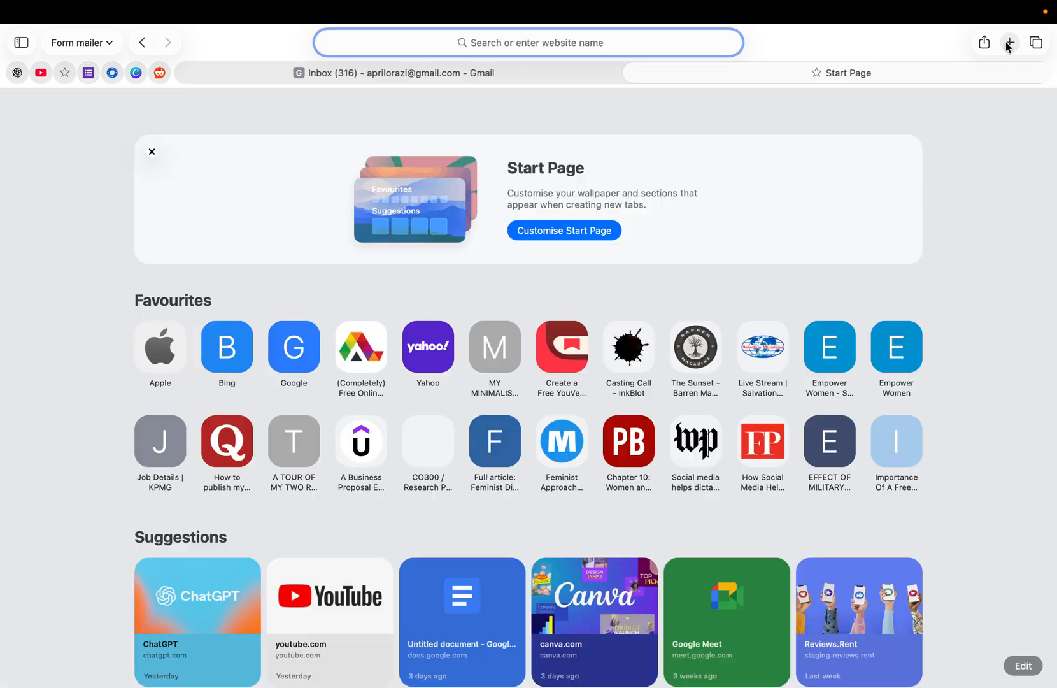
Step: Load the pasted form link and fill in the respondent's email and full name
{"action": "right_click", "coordinate": [503, 45]}
{"action": "left_click", "coordinate": [557, 103]}
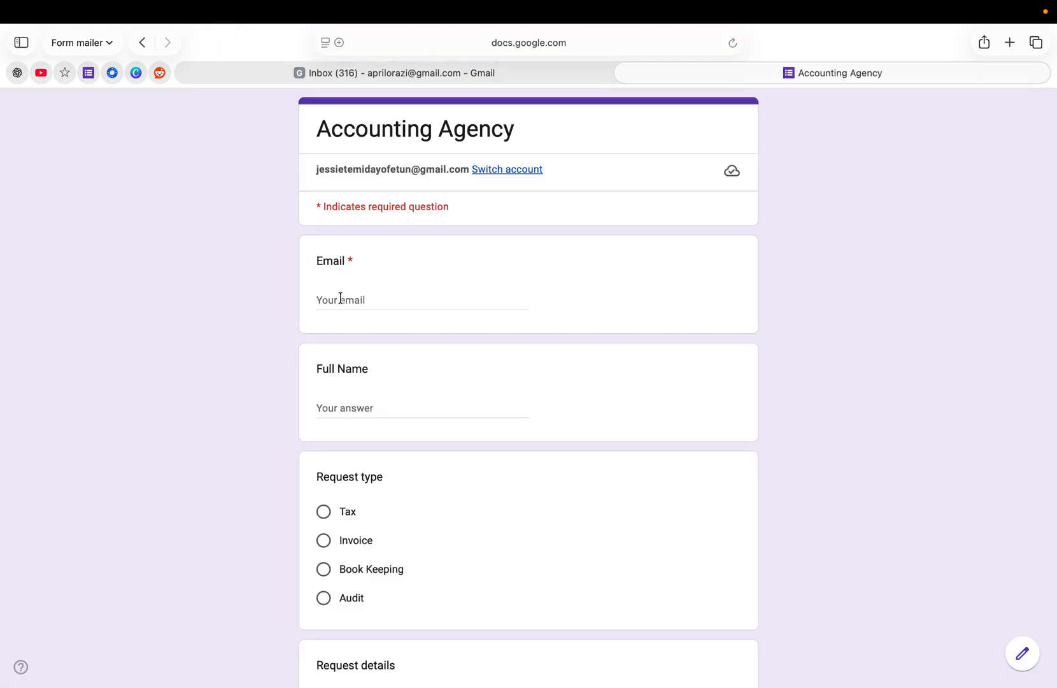
{"action": "left_click", "coordinate": [340, 298]}
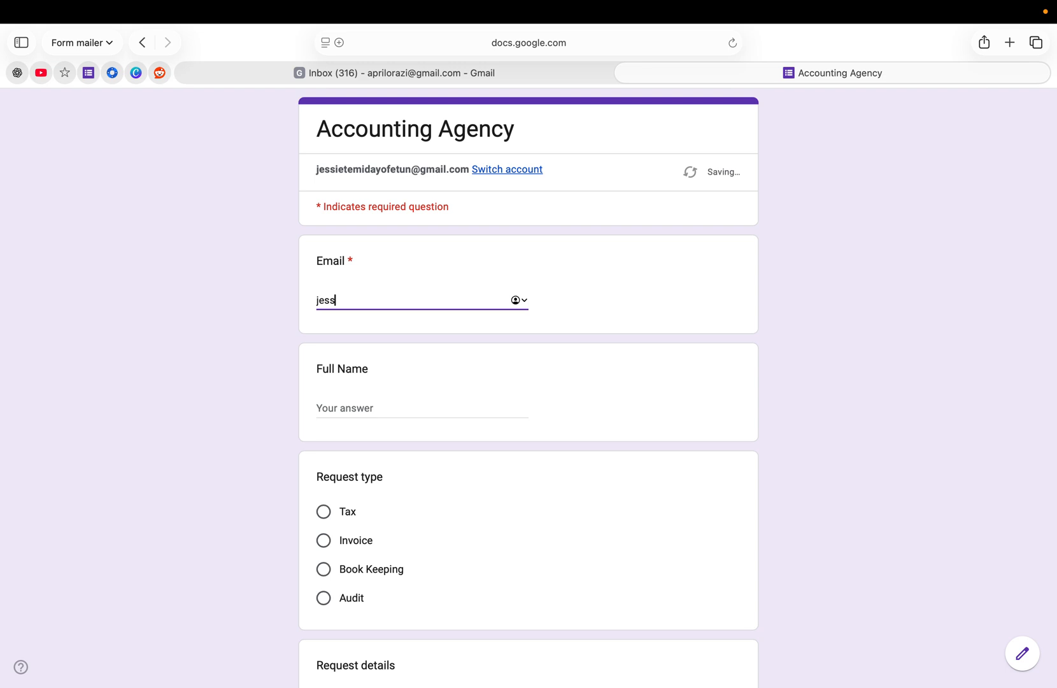
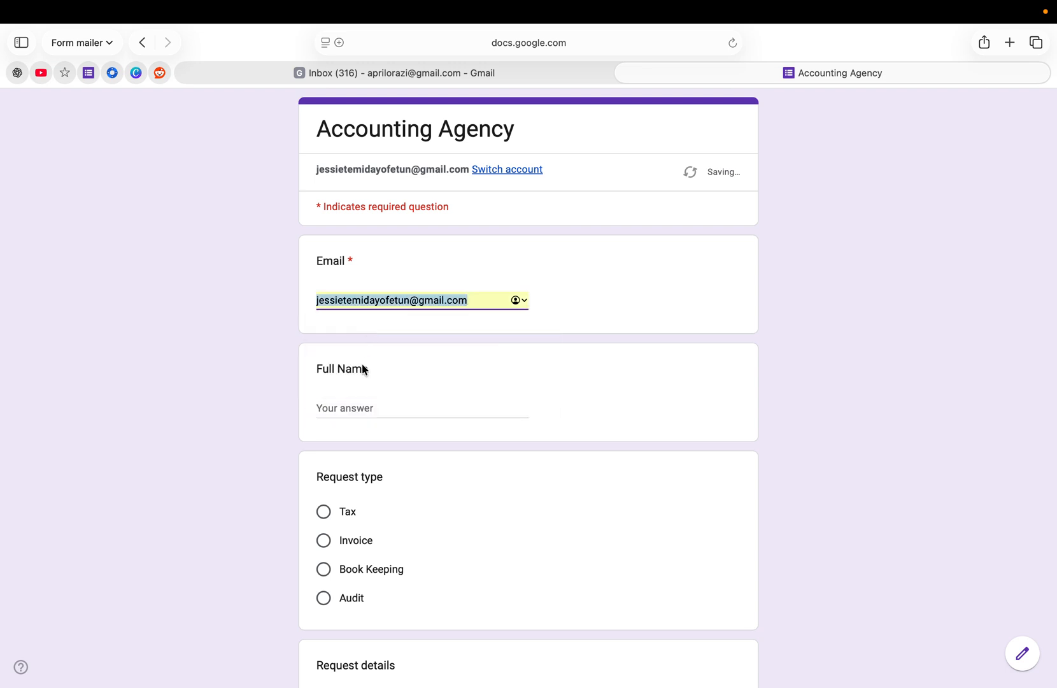
{"action": "left_click", "coordinate": [349, 407]}
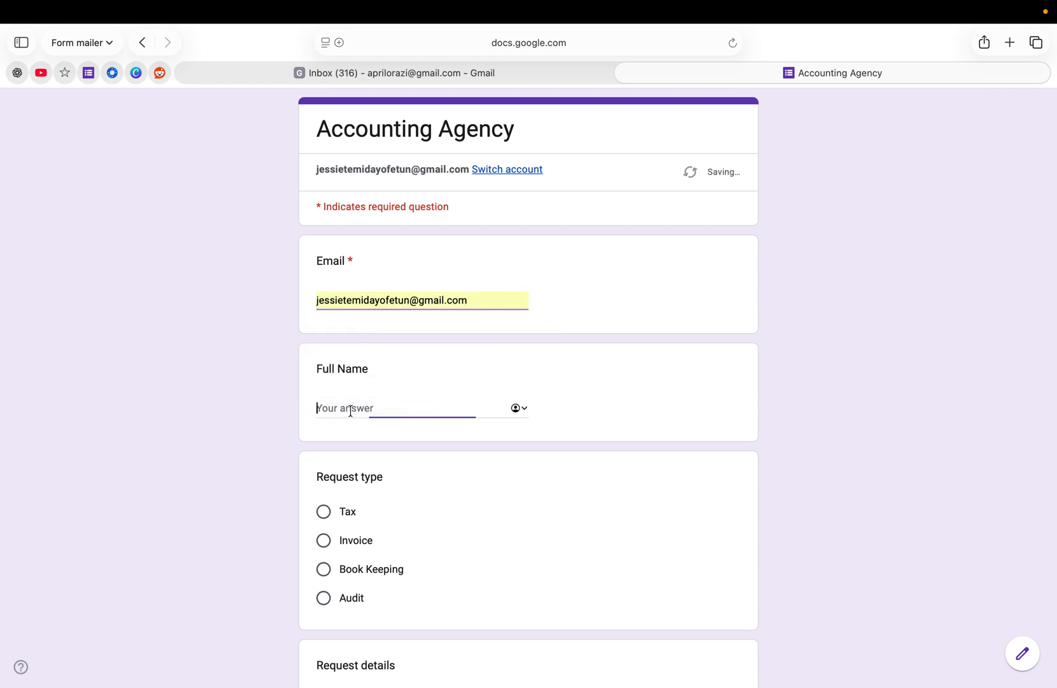
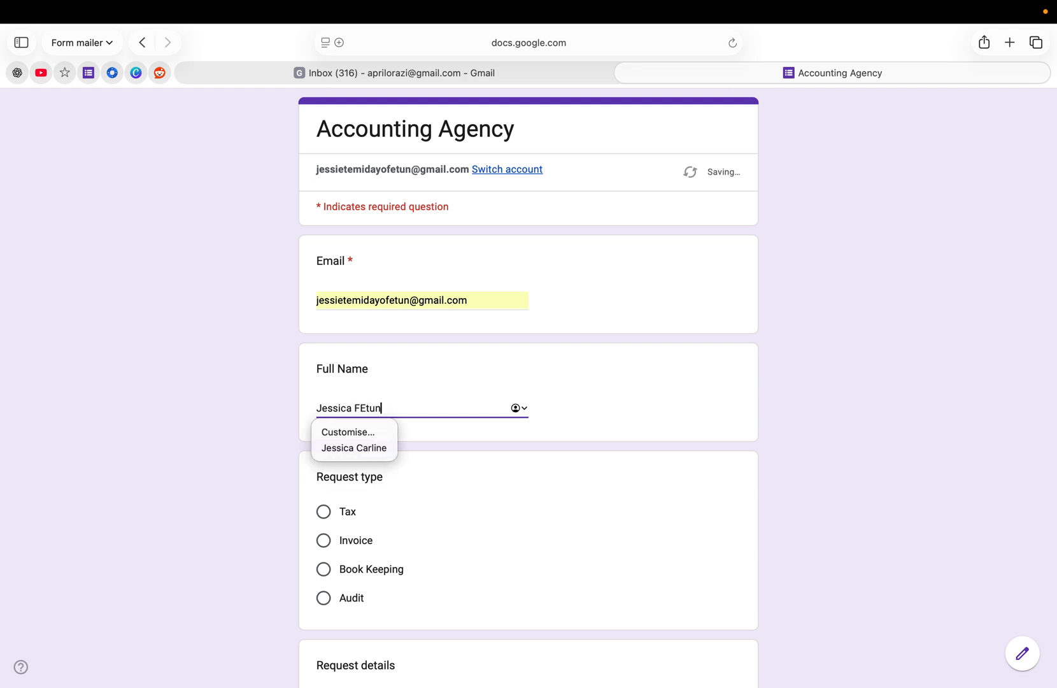
{"action": "type", "text": "etun"}
Step: Choose Invoice, enter 'Tax Invoice' as details, pick medium urgency, and submit the response
{"action": "scroll", "coordinate": [389, 515], "scroll_direction": "down", "scroll_amount": 3}
{"action": "left_click", "coordinate": [323, 468]}
{"action": "scroll", "coordinate": [382, 554], "scroll_direction": "down", "scroll_amount": 5}
{"action": "left_click", "coordinate": [341, 534]}
{"action": "type", "text": "Tax "}
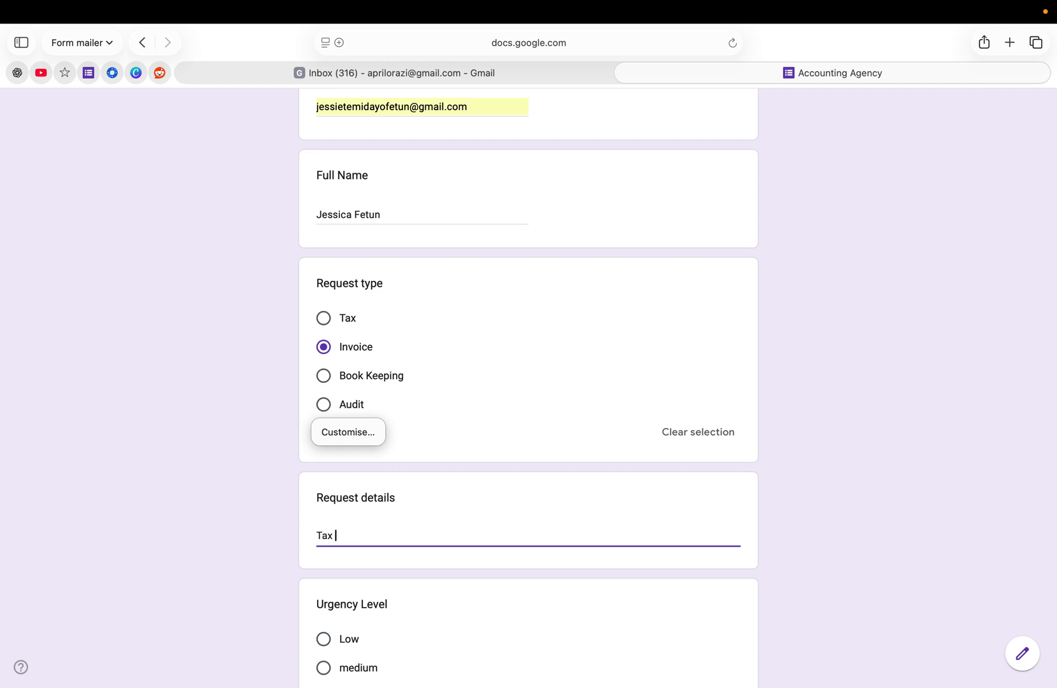
{"action": "type", "text": "Invoice"}
{"action": "scroll", "coordinate": [354, 573], "scroll_direction": "down", "scroll_amount": 4}
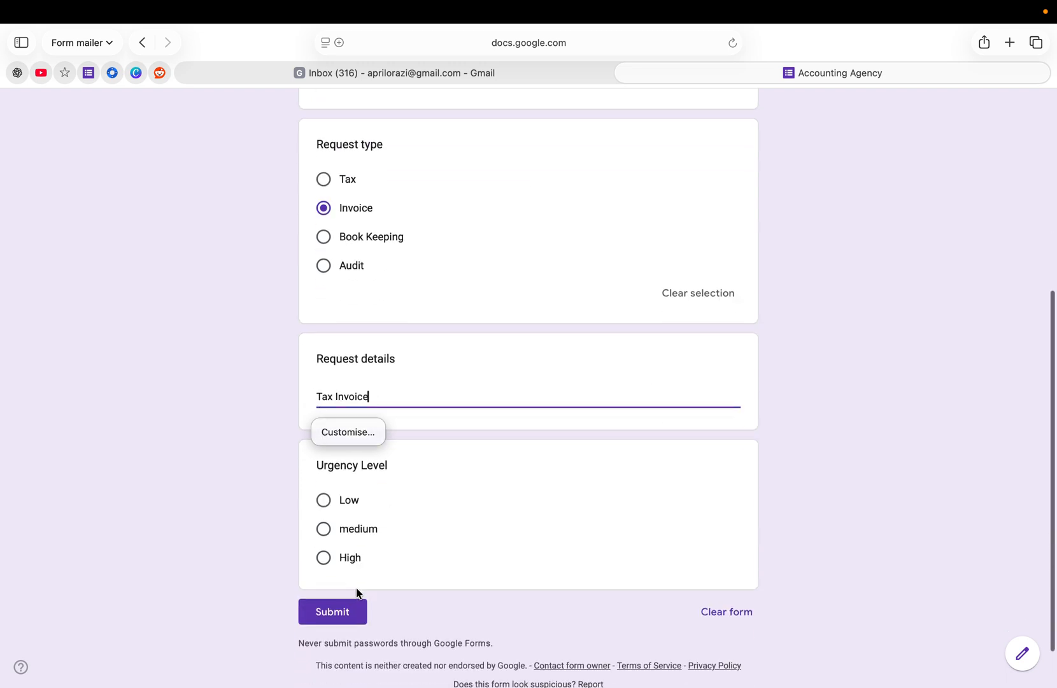
{"action": "left_click", "coordinate": [323, 521]}
{"action": "left_click", "coordinate": [341, 627]}
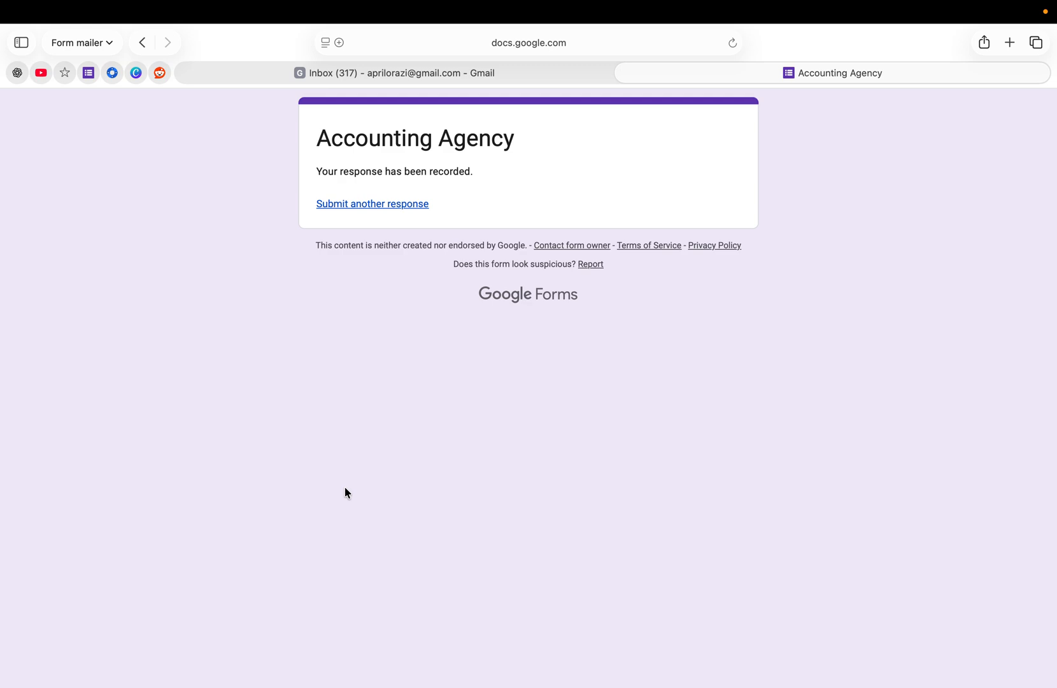
Step: Read the 'New Client Request Submitted' email in Gmail, then open Form Mailer's Marketplace listing
{"action": "left_click", "coordinate": [365, 74]}
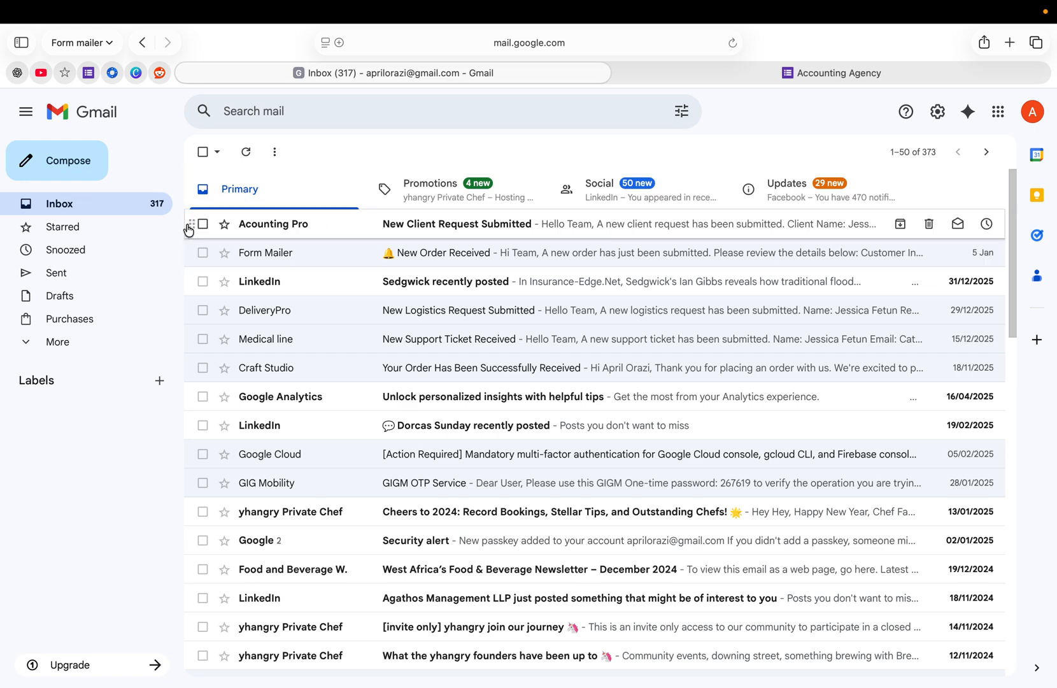
{"action": "left_click", "coordinate": [441, 229]}
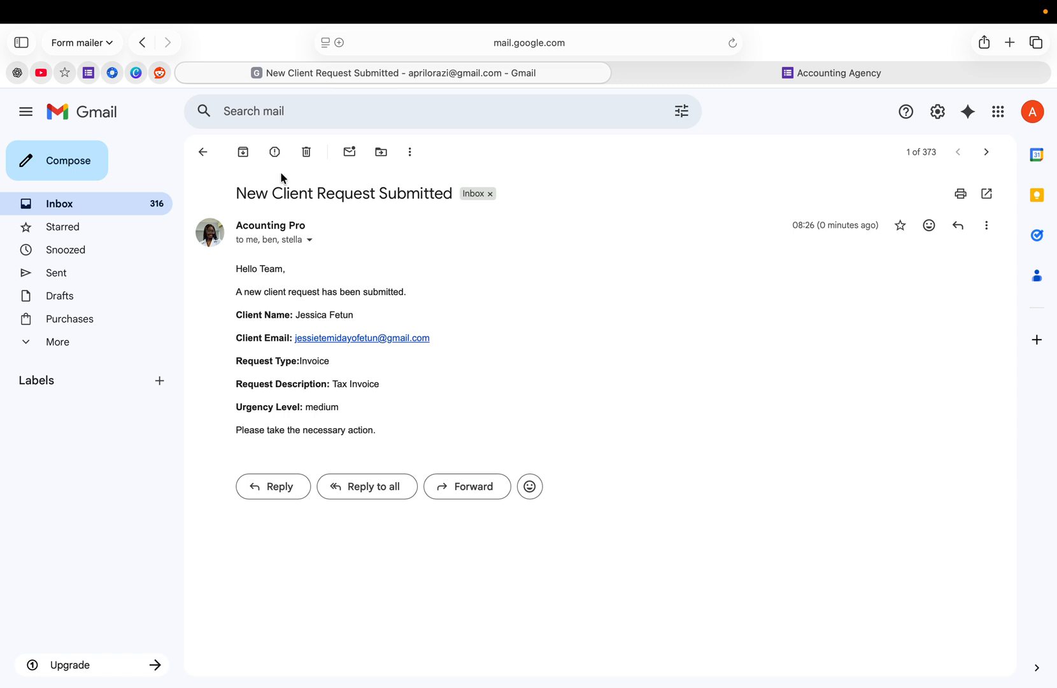
{"action": "left_click", "coordinate": [89, 74]}
{"action": "left_click", "coordinate": [113, 74]}
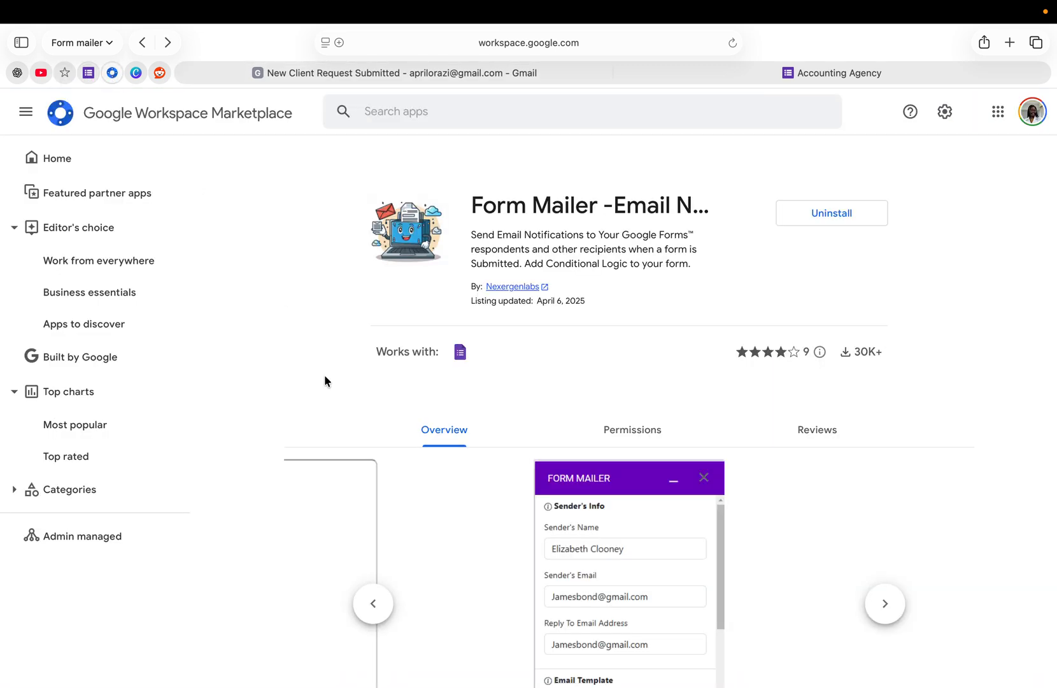
Step: Back in the Accounting Agency form, open Form Mailer's Manage your Account view showing the Pro plan
{"action": "left_click", "coordinate": [89, 73]}
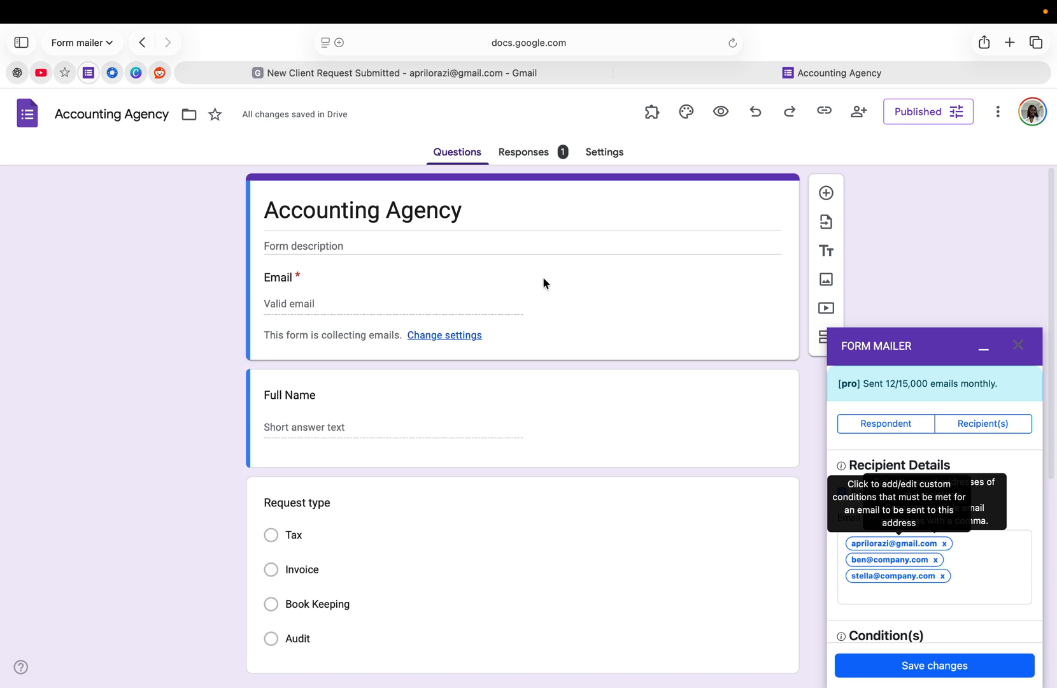
{"action": "left_click", "coordinate": [652, 110]}
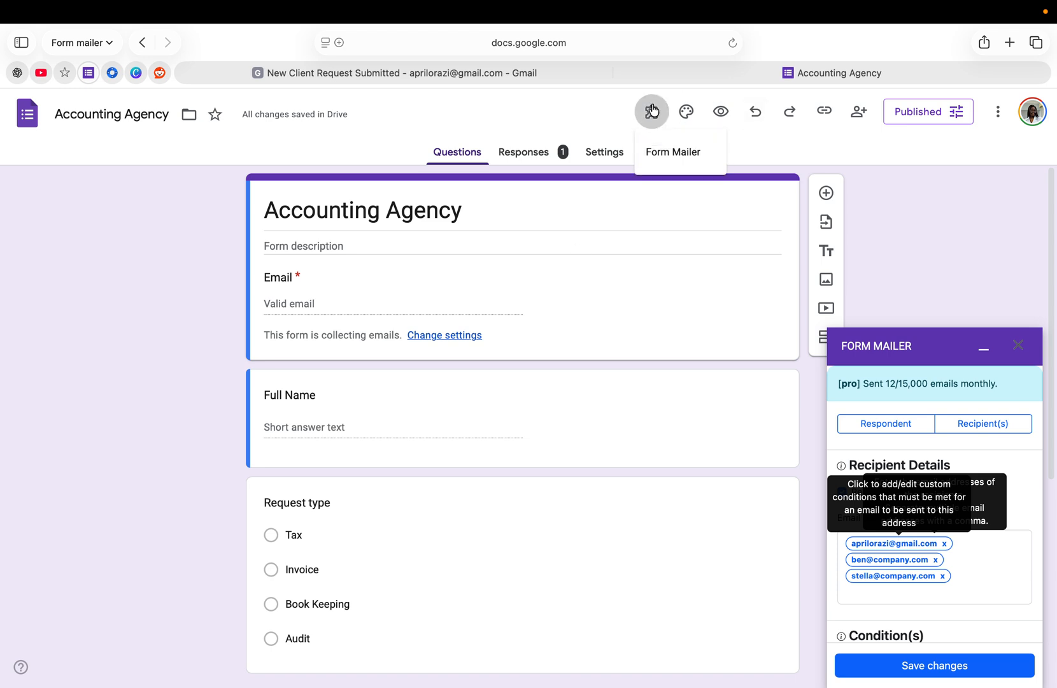
{"action": "left_click", "coordinate": [675, 158]}
{"action": "left_click", "coordinate": [471, 229]}
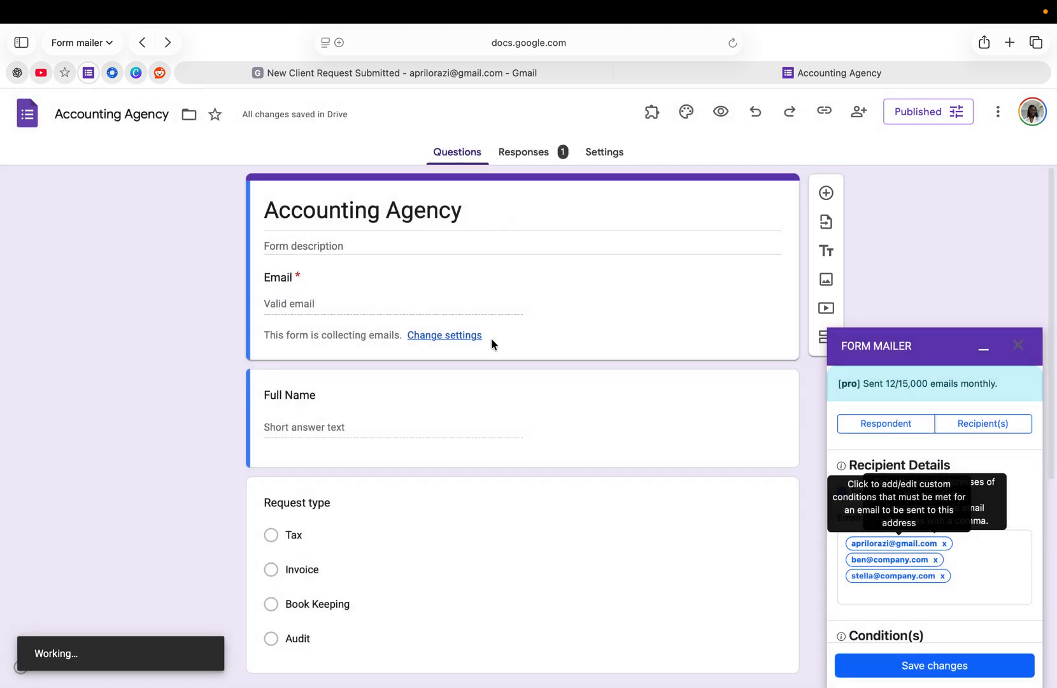